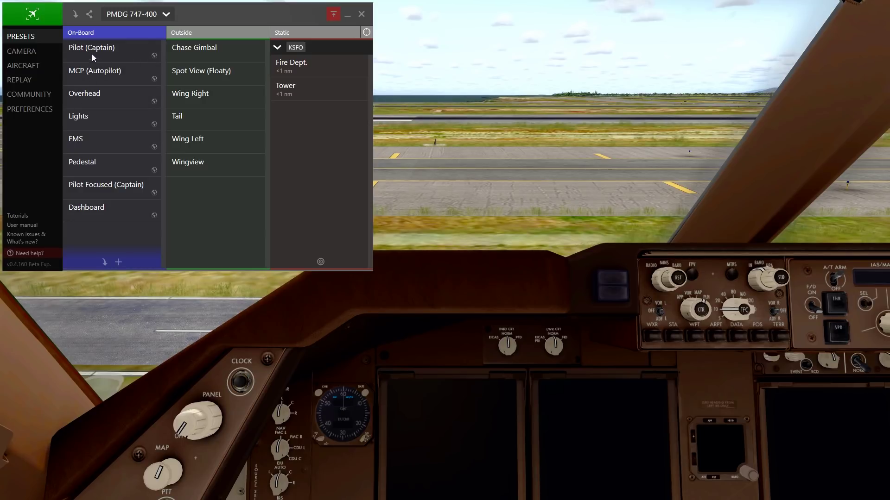
- Bind the Pilot (Captain) preset to the B button on the X-55 Rhino stick
mouse_move(103, 60)
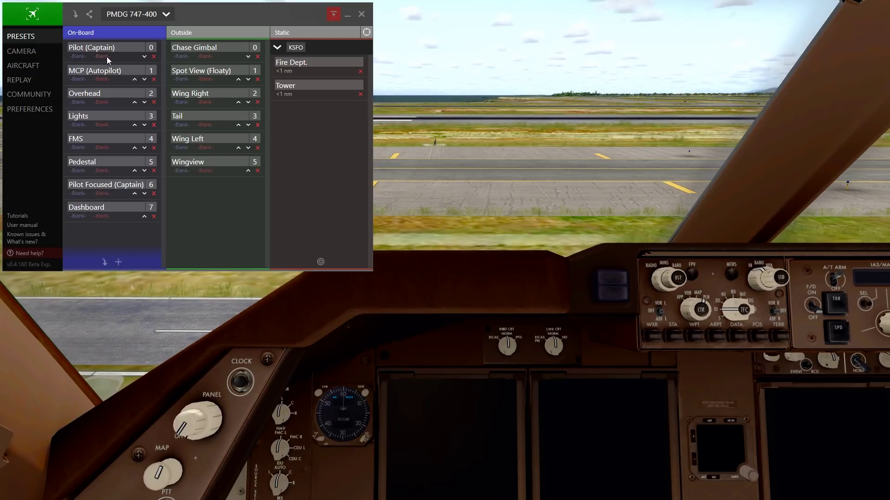
right_click(104, 57)
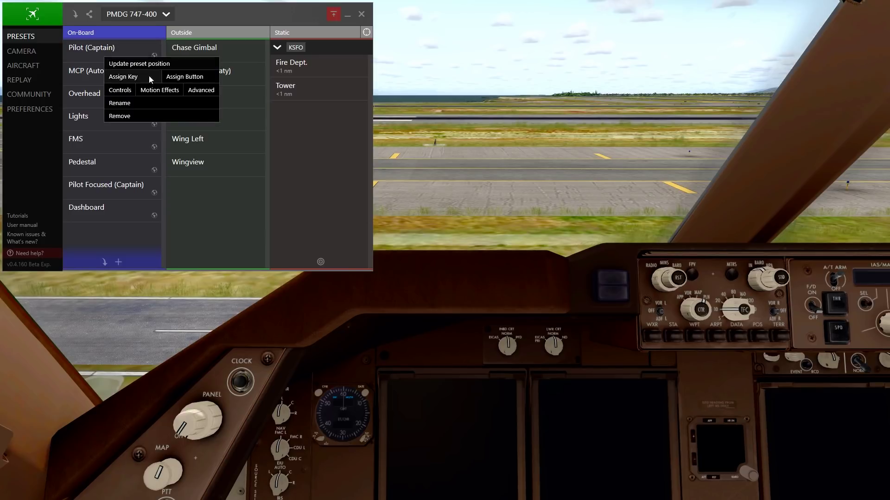
left_click(185, 77)
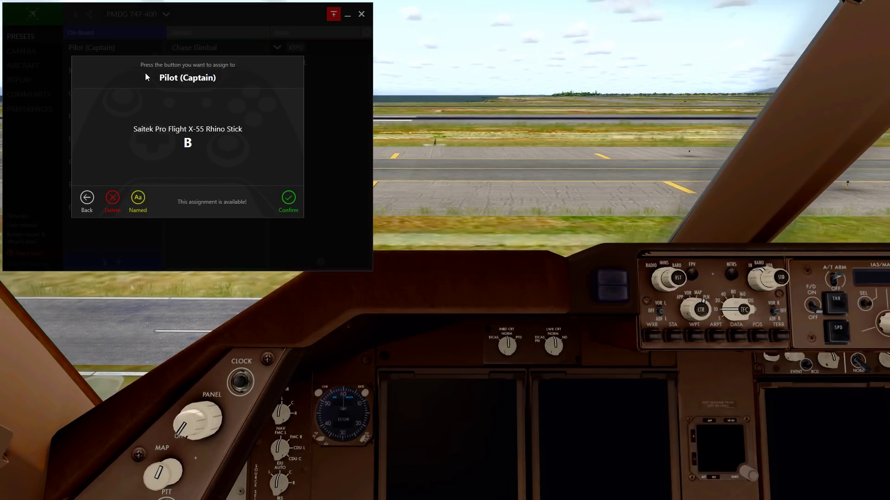
left_click(287, 198)
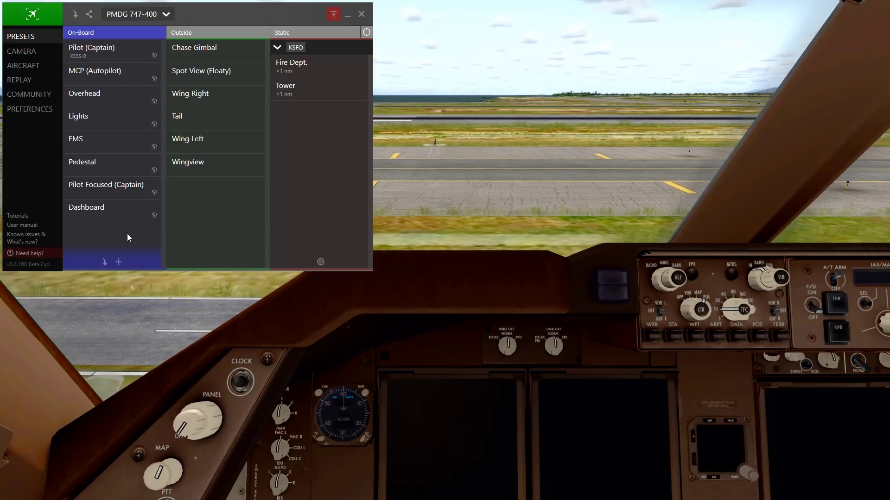
- Turn Pilot (Captain)'s slot into a named assignment 'Pilot' bound to NumberPad5
left_click(102, 57)
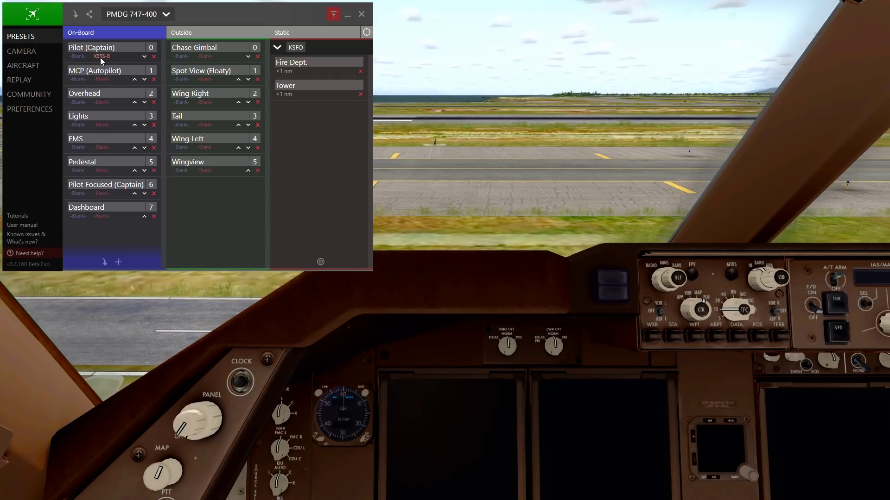
left_click(100, 58)
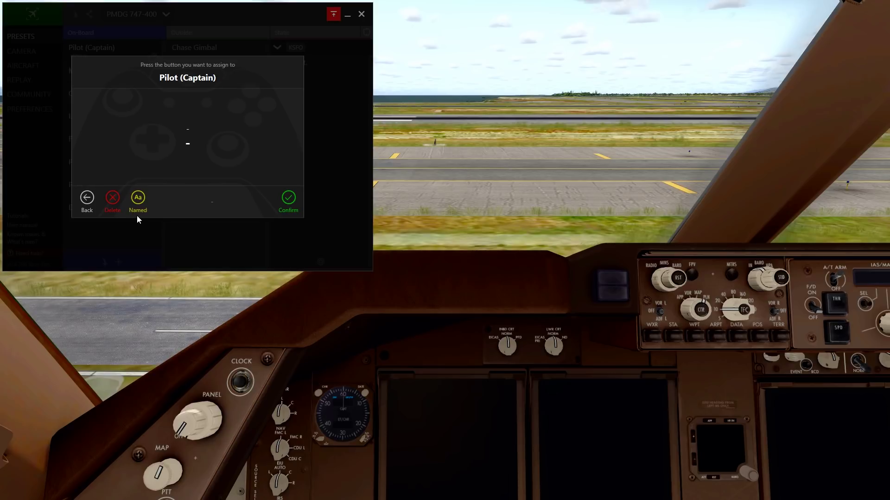
left_click(137, 198)
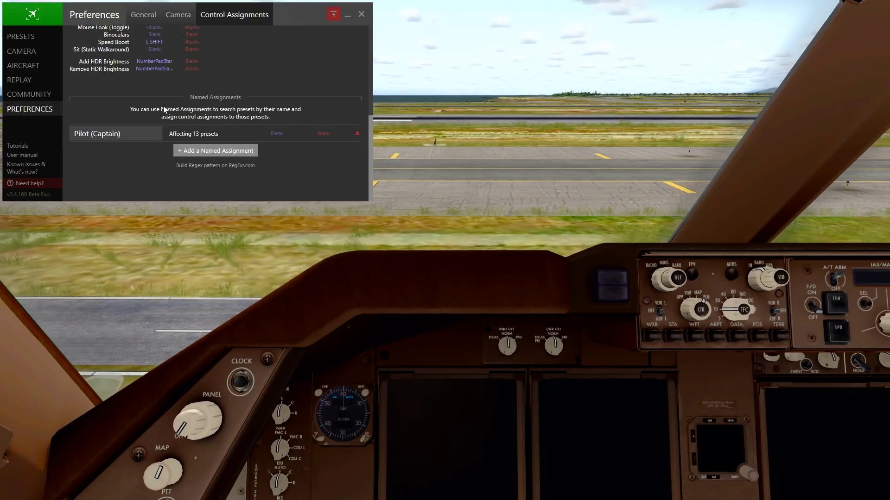
left_click_drag(126, 136, 90, 134)
left_click(276, 134)
key("KP_5")
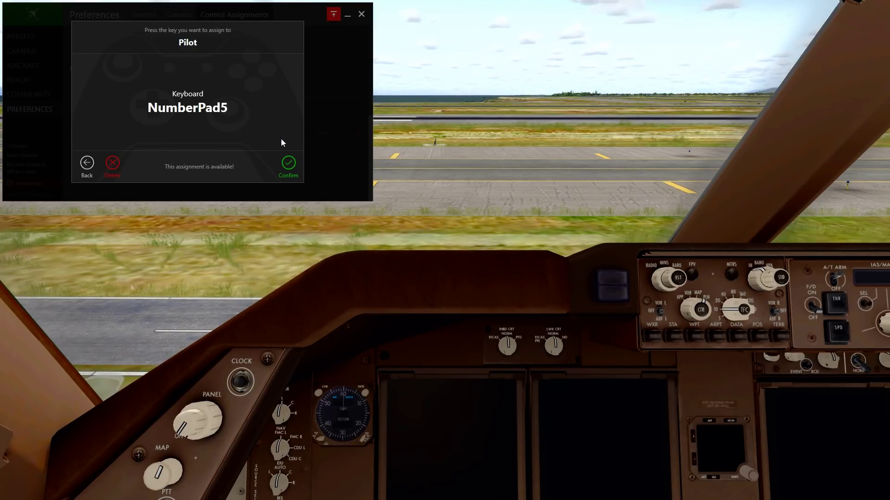
left_click(289, 163)
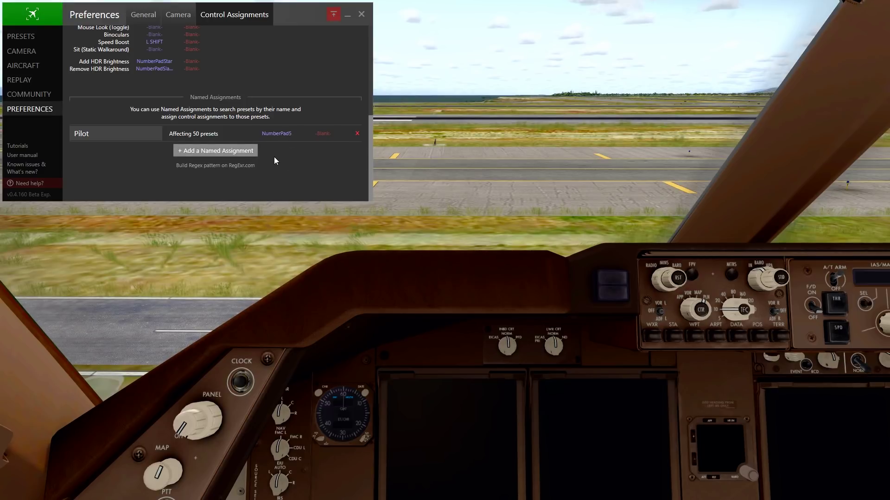
left_click(20, 37)
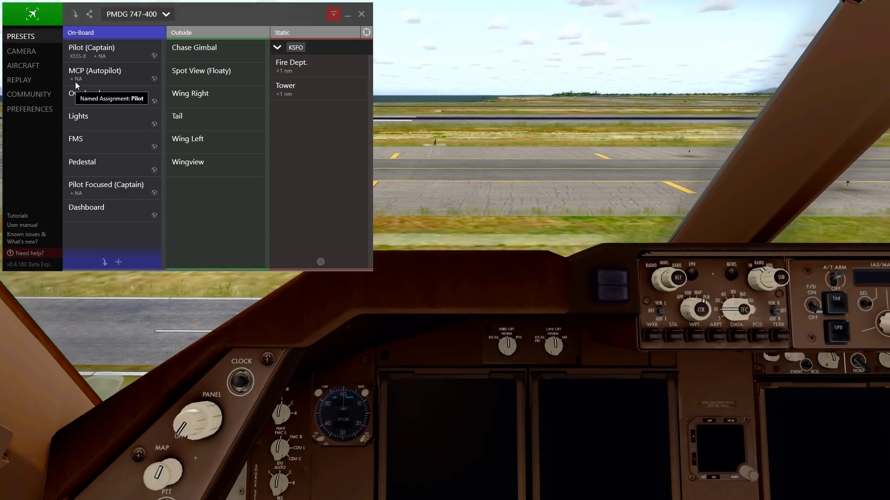
- Return to Named Assignments, where Pilot now affects 16 presets on NumberPad5
left_click(26, 112)
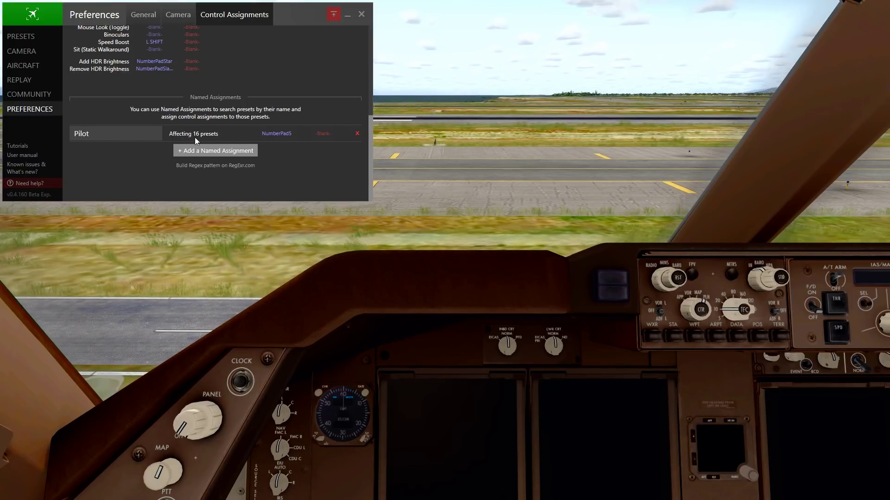
- Check the camera controls and cockpit presets, then reopen the Named Assignments settings
left_click(35, 49)
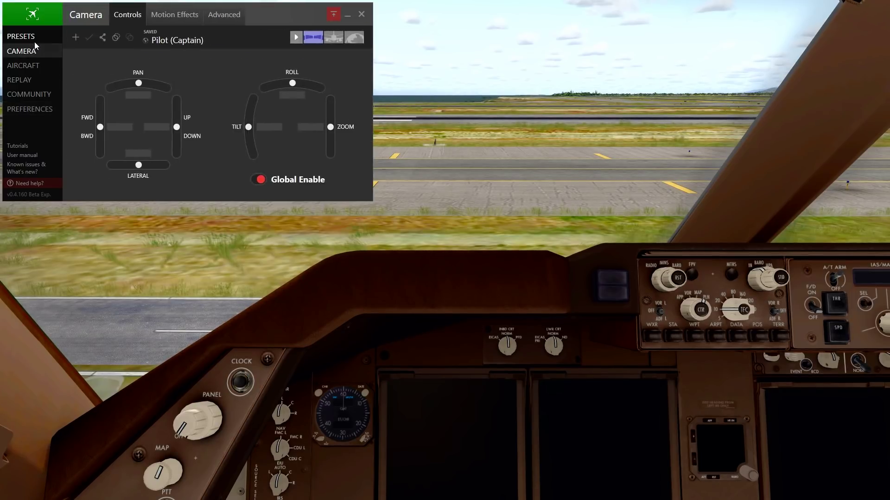
left_click(34, 39)
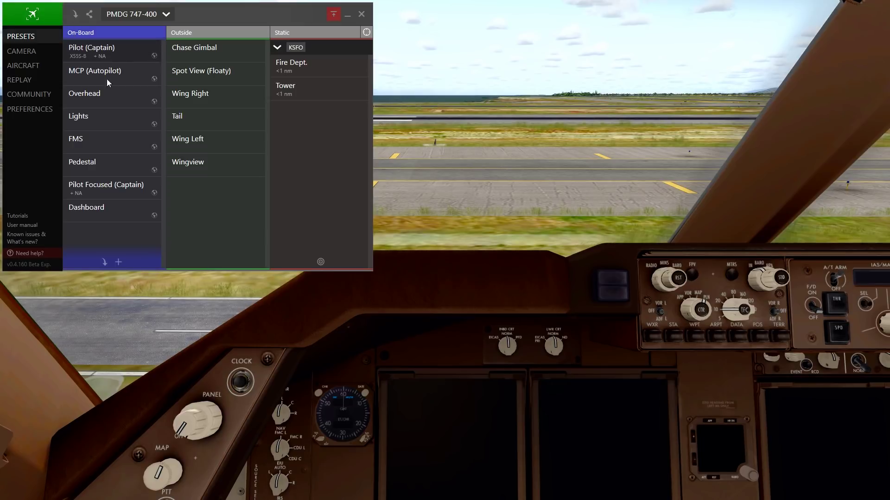
left_click(104, 187)
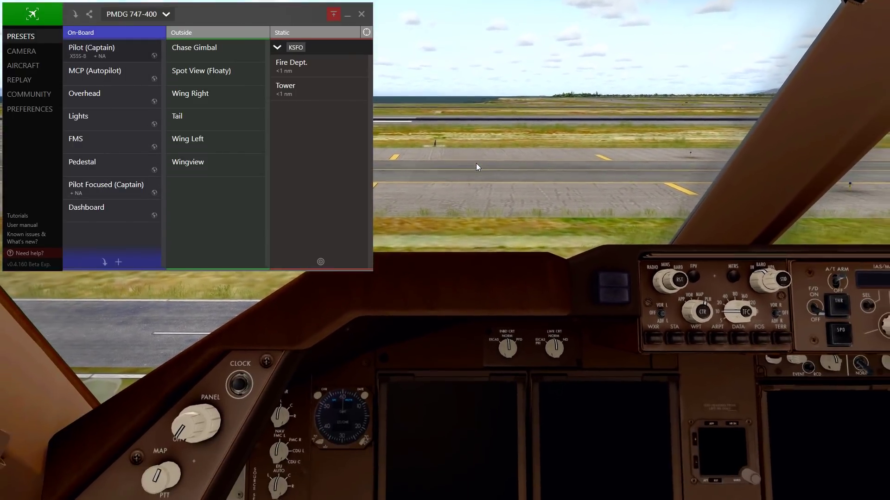
left_click(35, 108)
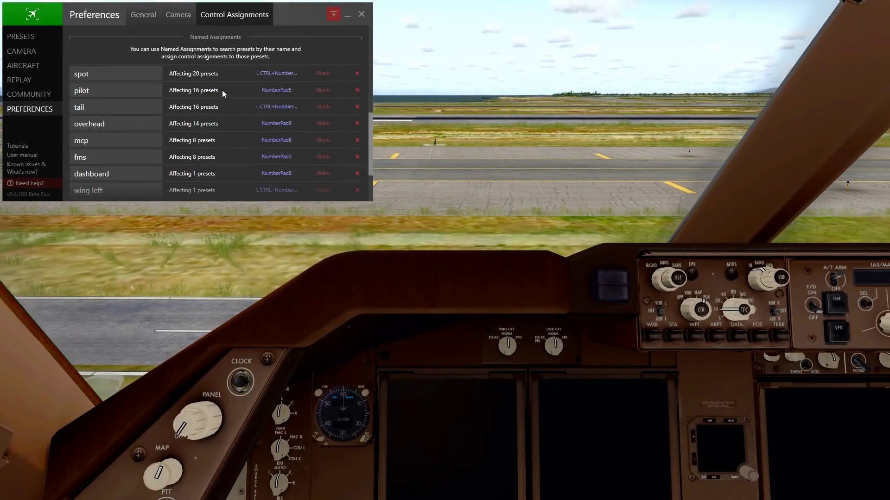
- Go back to the PMDG 747-400 presets to check their +NA tags
left_click(23, 36)
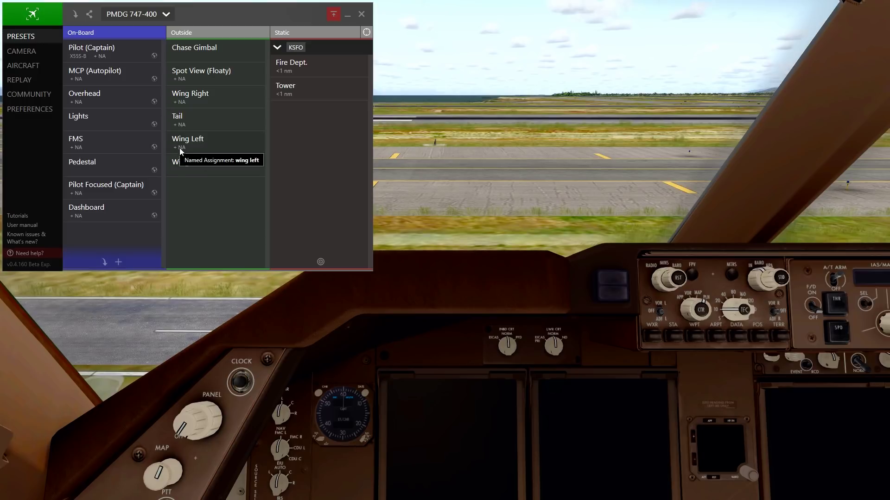
- Switch to the PMDG 737-800NGX aircraft presets and scroll through the list
left_click(159, 14)
left_click(157, 76)
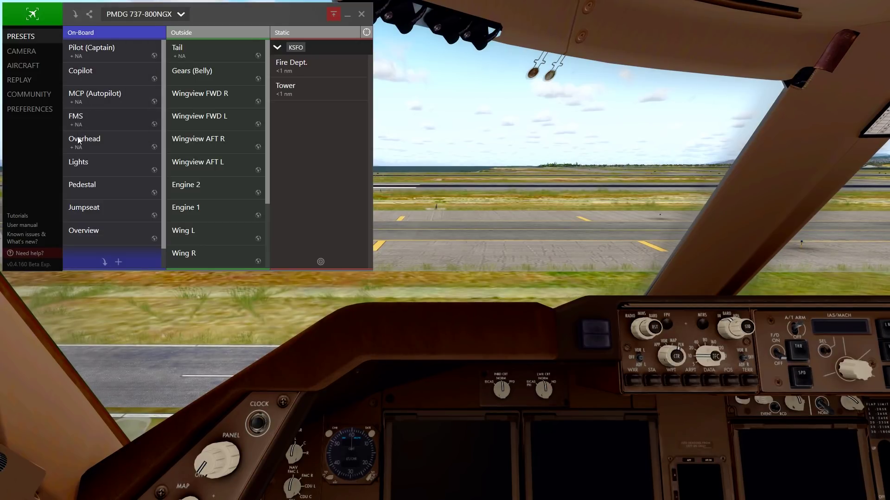
scroll(140, 108, "down", 1)
scroll(140, 108, "up", 1)
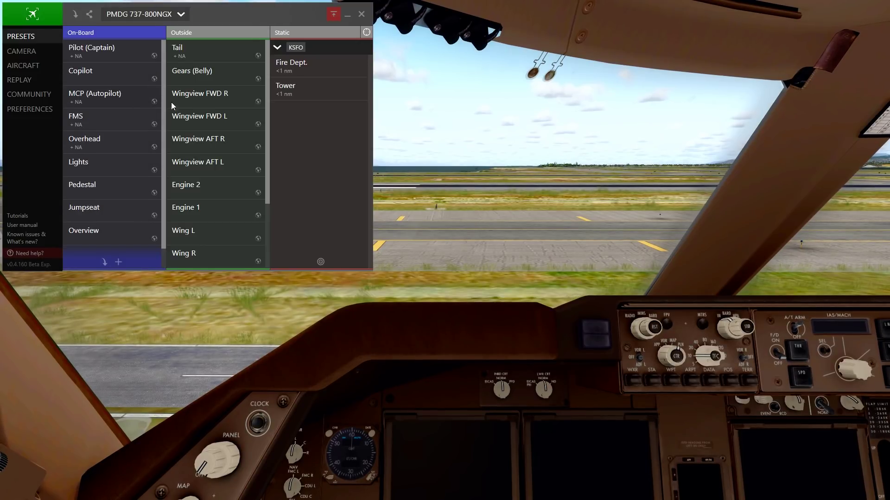
scroll(233, 96, "down", 3)
scroll(105, 115, "down", 1)
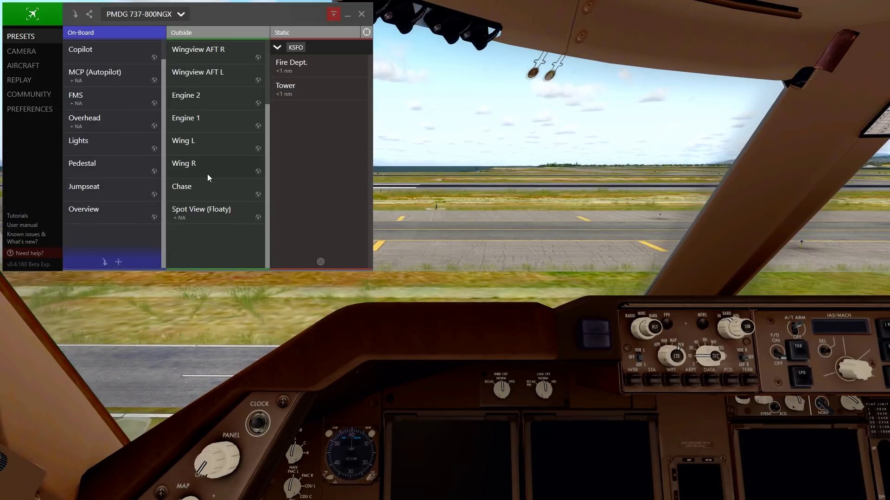
- Rename the Wing R outside preset to Wing Right
right_click(201, 163)
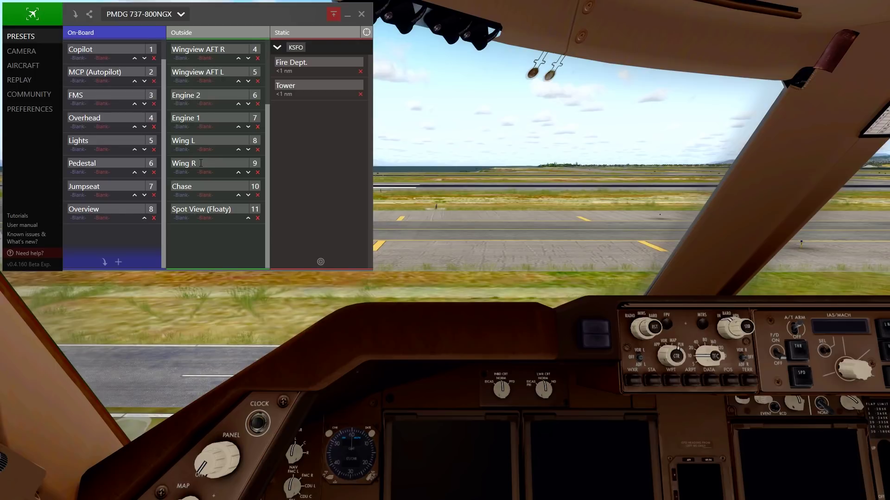
left_click(201, 163)
type("ight")
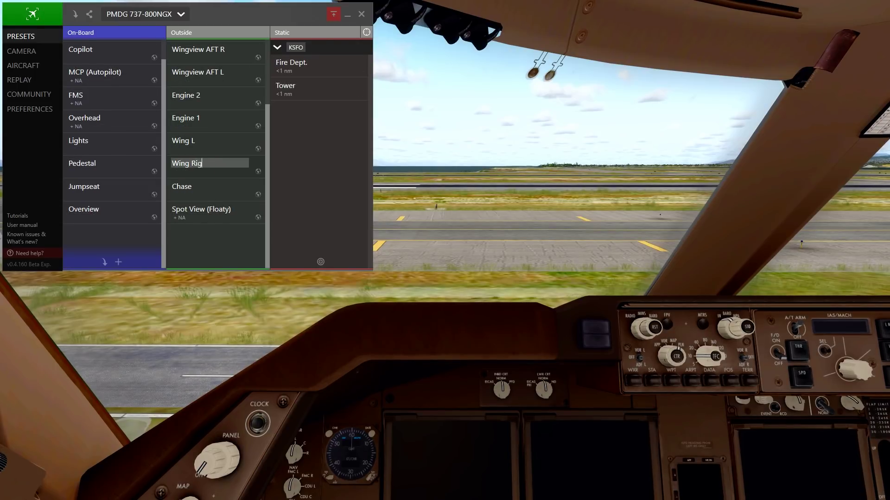
left_click(206, 146)
- Rename the Wing L outside preset to Wing Left, fixing the duplicated letter
right_click(205, 145)
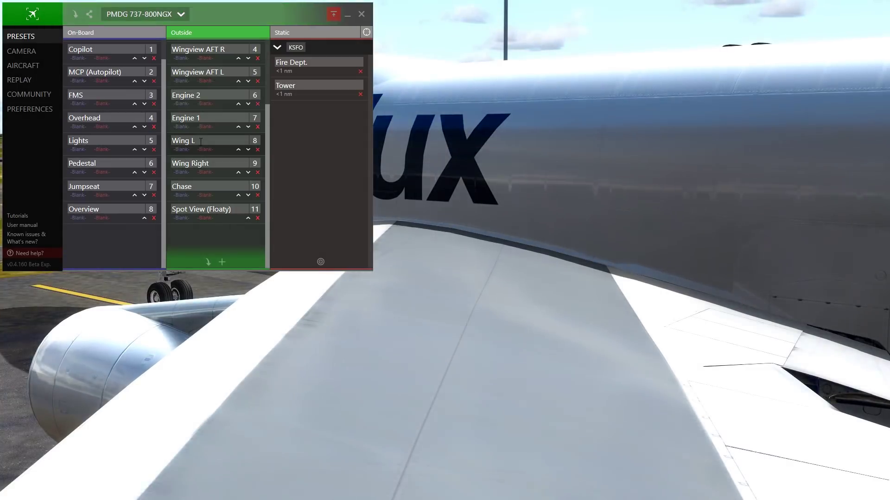
left_click(206, 141)
type("left")
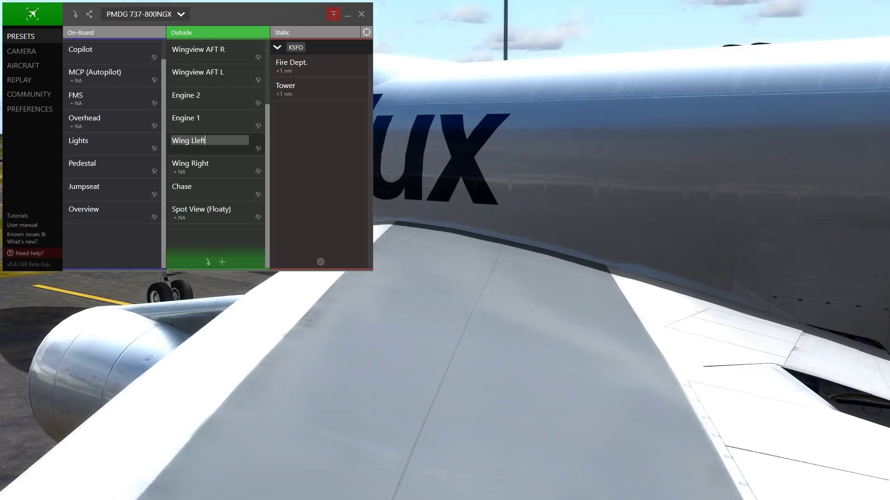
left_click(196, 140)
key("Delete")
left_click(210, 230)
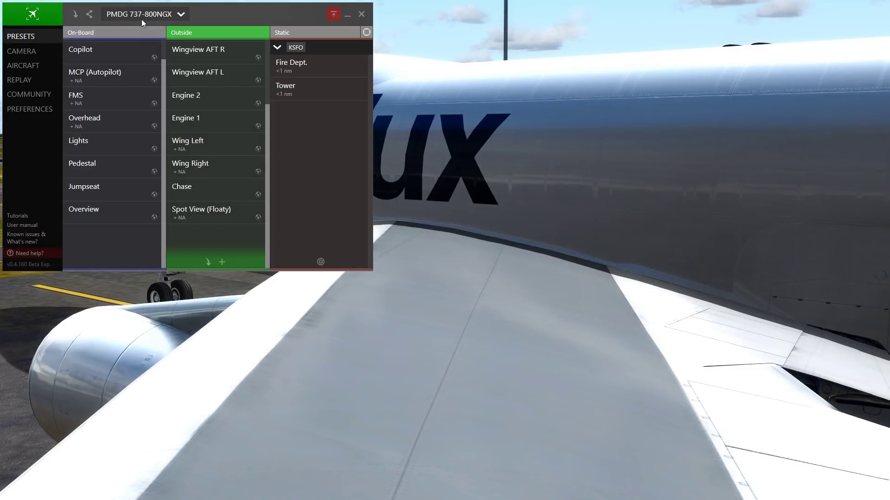
- Switch to the PMDG 747-400 profile and show the Named Assignments under Control Assignments
left_click(182, 17)
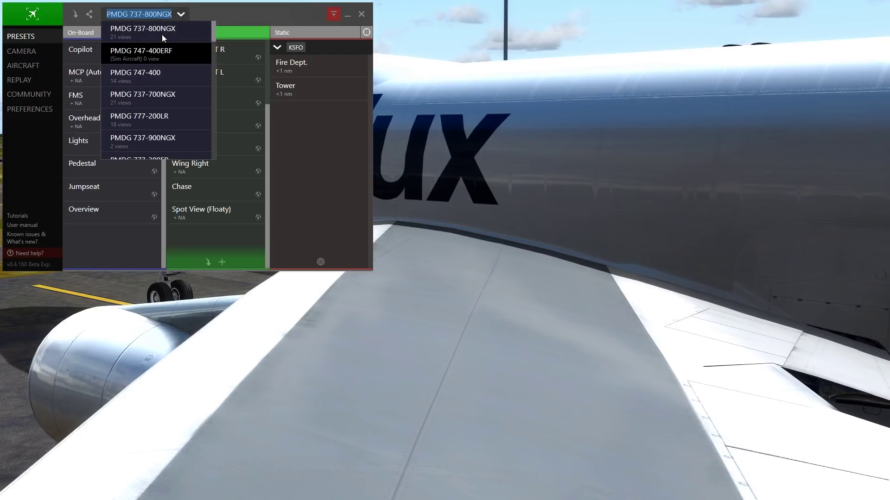
left_click(159, 76)
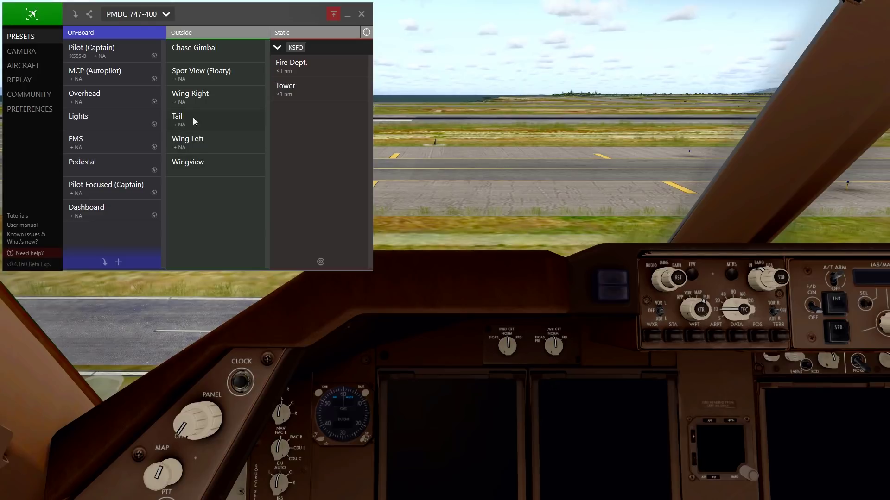
left_click(34, 115)
scroll(168, 94, "down", 2)
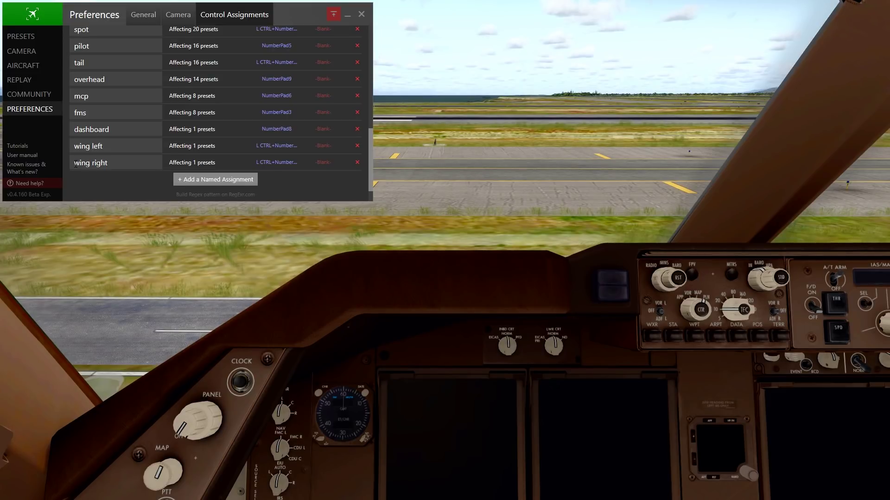
- Wrap the wing right assignment name in slashes to make it a regex
left_click(137, 164)
key("Home")
type("/")
type("/")
scroll(133, 164, "down", 1)
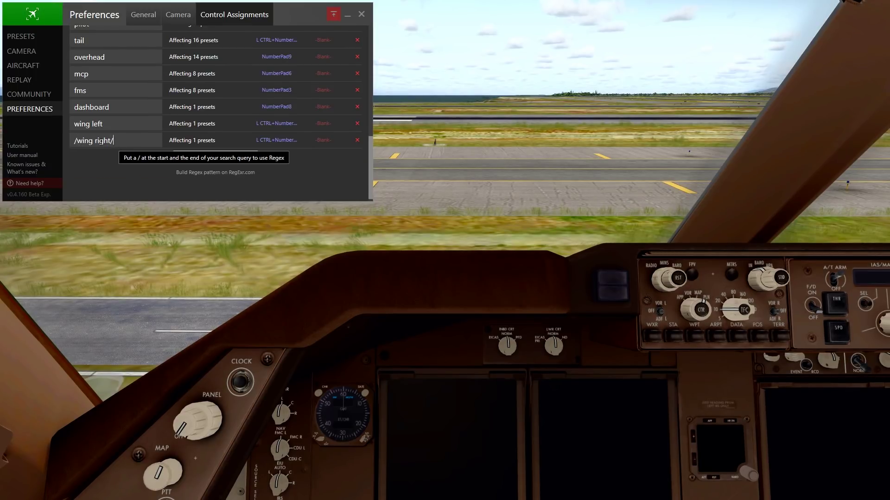
- Add a group and the wingview alternative, giving /(wing right|wingview)/ for 27 presets
key("Home")
key("Right")
type("(")
key("End")
key("Left")
type(")")
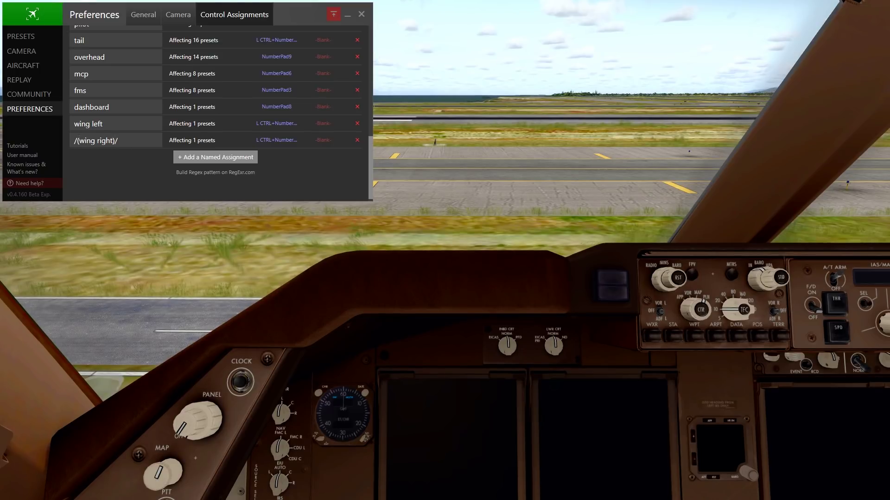
key("Left")
type("|wingview")
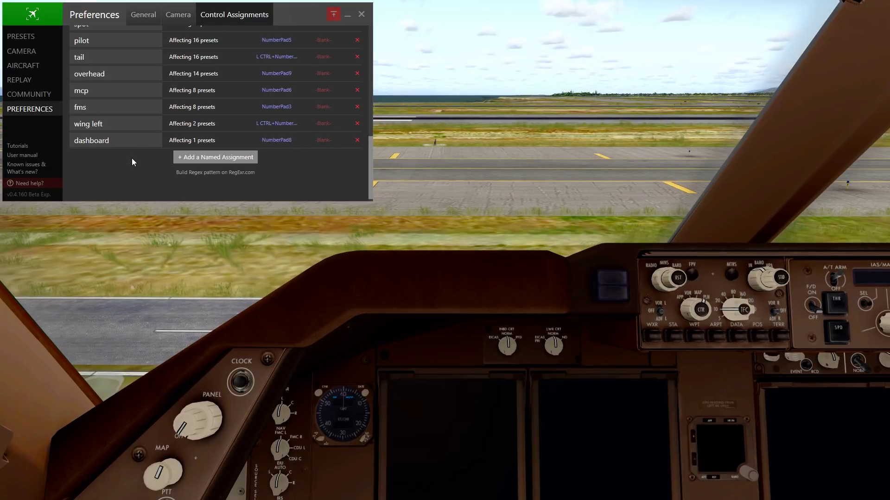
scroll(131, 160, "up", 2)
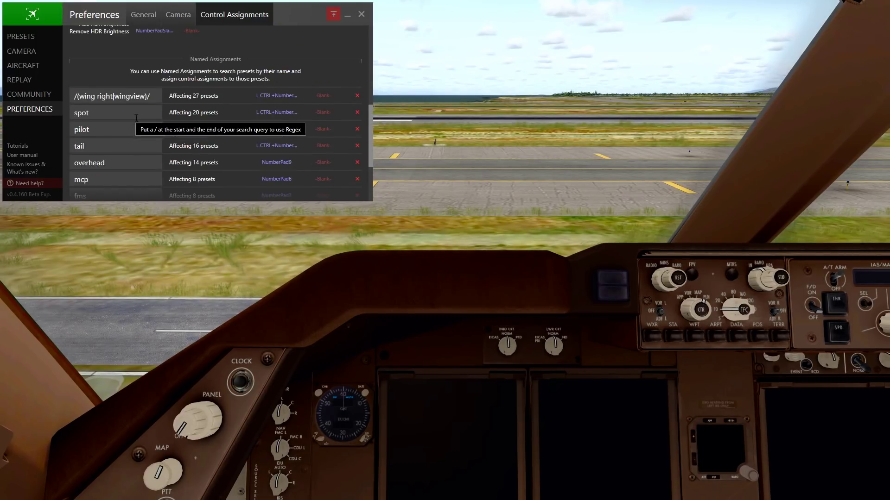